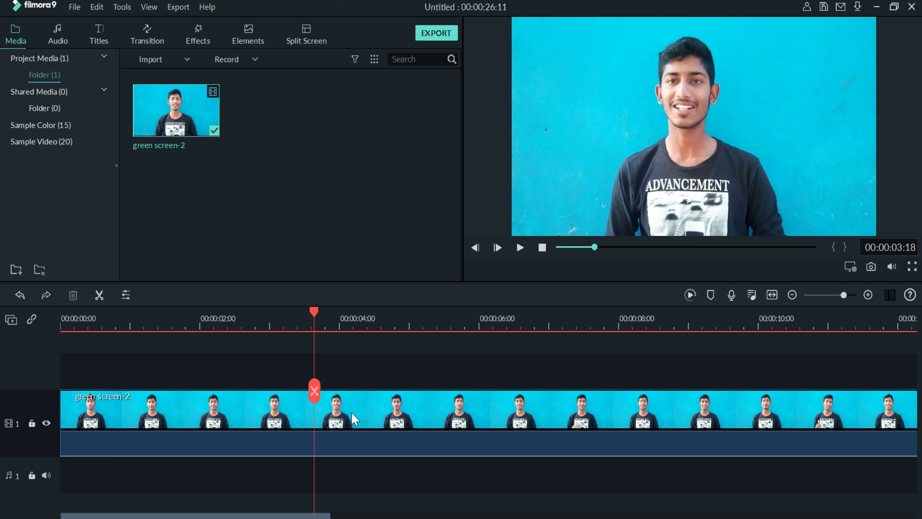
# Enable Chroma Key on the green screen-2 clip and sample the blue backdrop beside the man as the key color.
pyautogui.rightClick(354, 419)
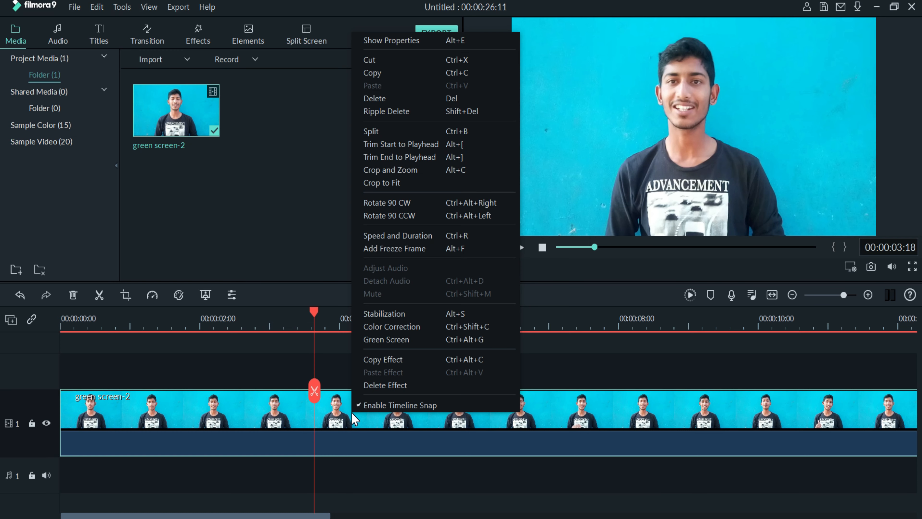
pyautogui.click(387, 340)
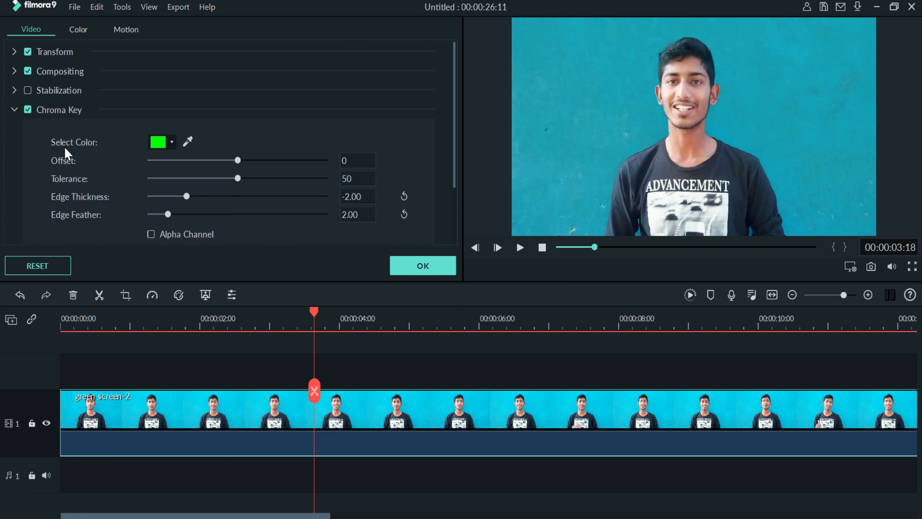
pyautogui.click(172, 143)
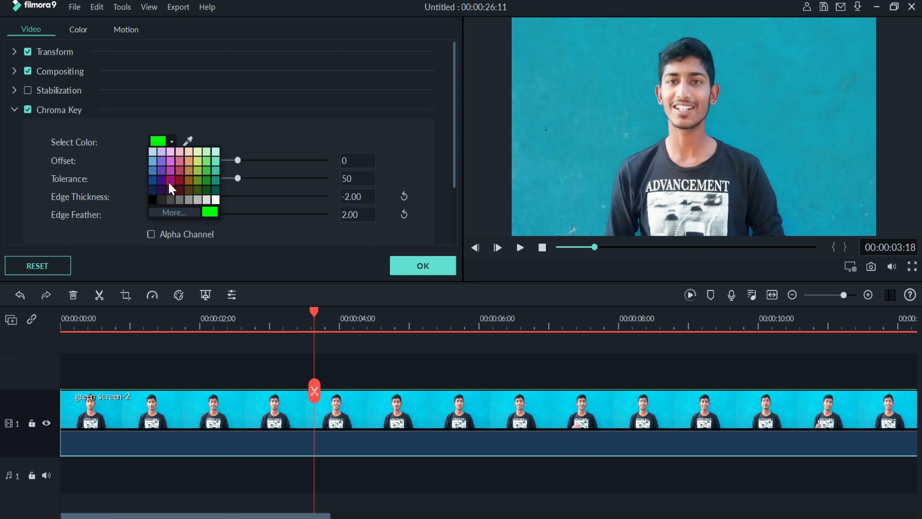
pyautogui.click(312, 137)
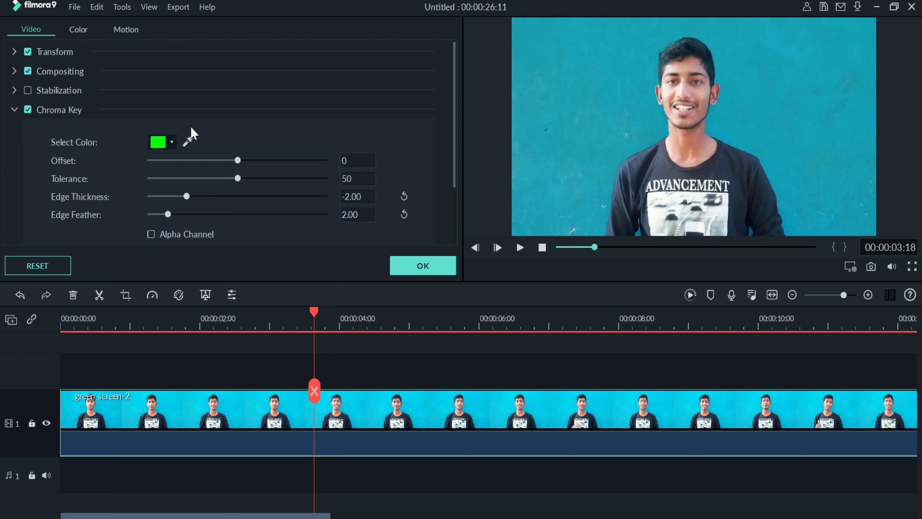
pyautogui.click(189, 142)
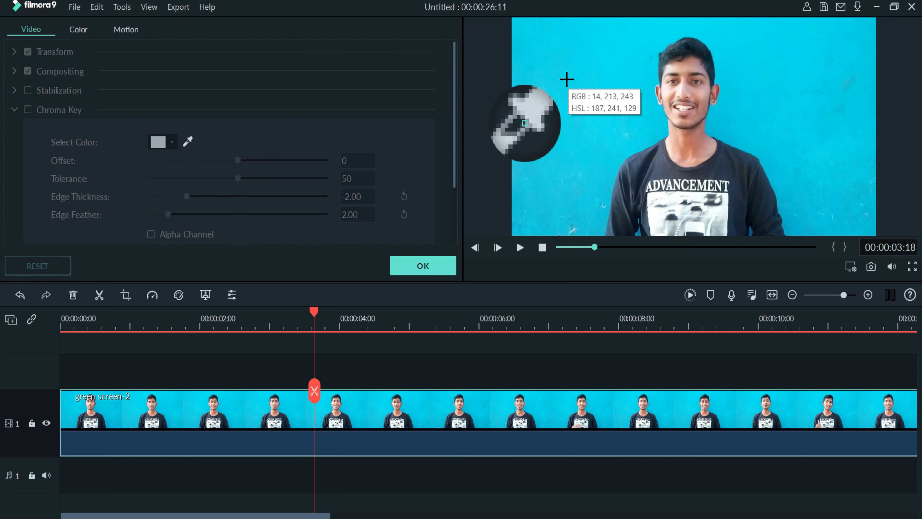
pyautogui.click(594, 113)
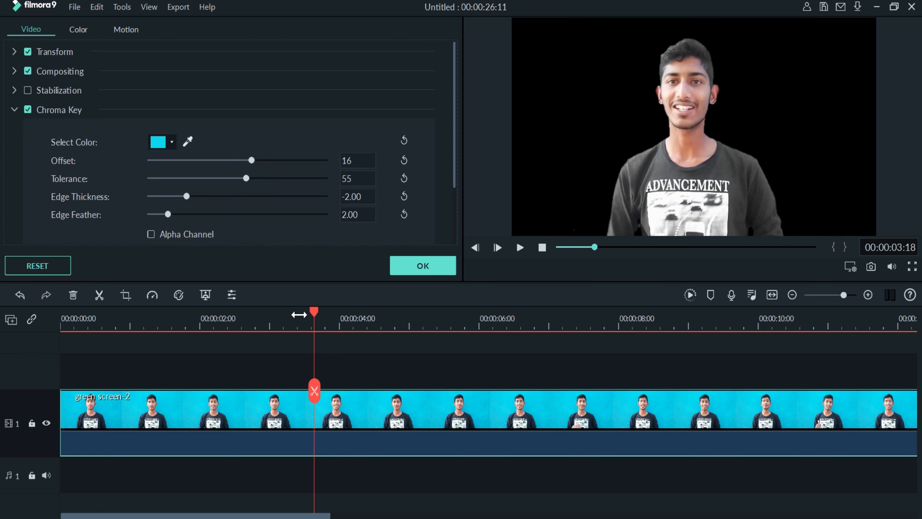
# Play the keyed clip from the beginning to check the background removal.
pyautogui.click(542, 247)
pyautogui.click(520, 248)
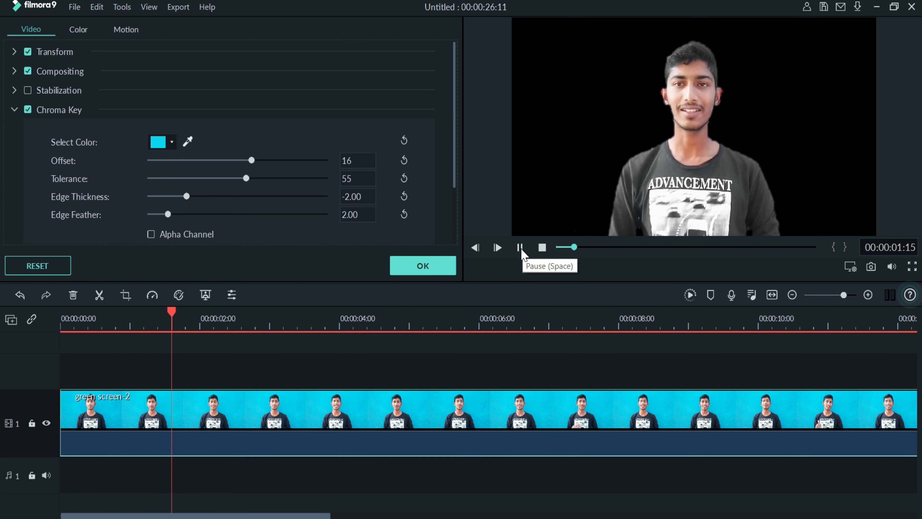
pyautogui.click(520, 247)
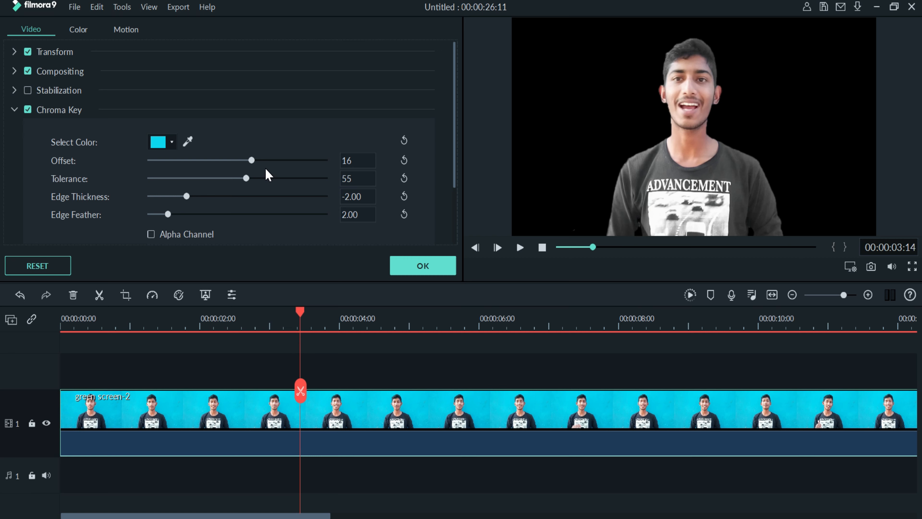
# Set the Chroma Key offset to 24 and the tolerance to 55.
pyautogui.moveTo(256, 164)
pyautogui.mouseDown()
pyautogui.moveTo(240, 178)
pyautogui.moveTo(249, 178)
pyautogui.mouseUp()
pyautogui.doubleClick(346, 179)
pyautogui.write('52')
pyautogui.press('Return')
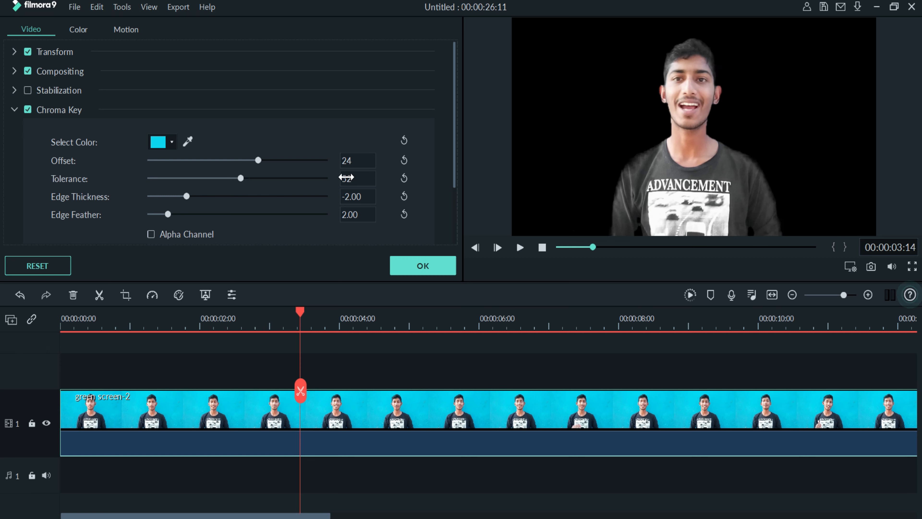
pyautogui.doubleClick(354, 178)
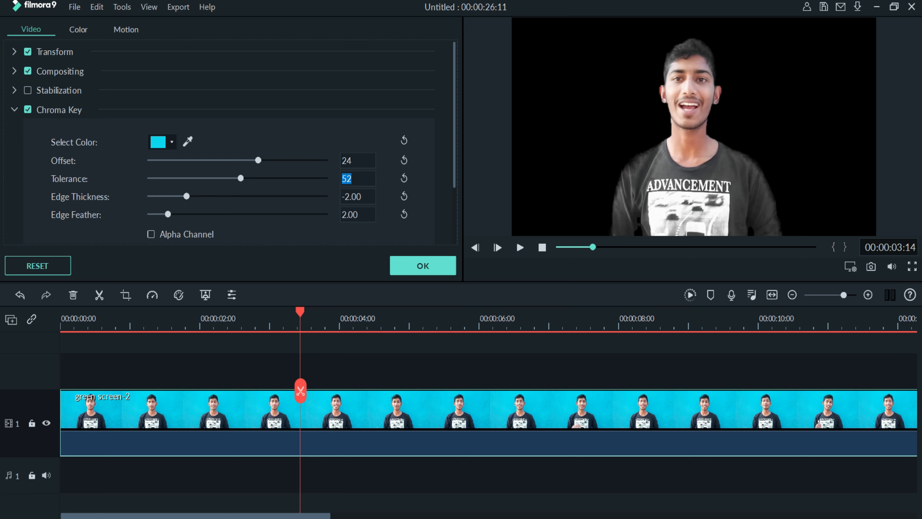
pyautogui.write('55')
pyautogui.press('Return')
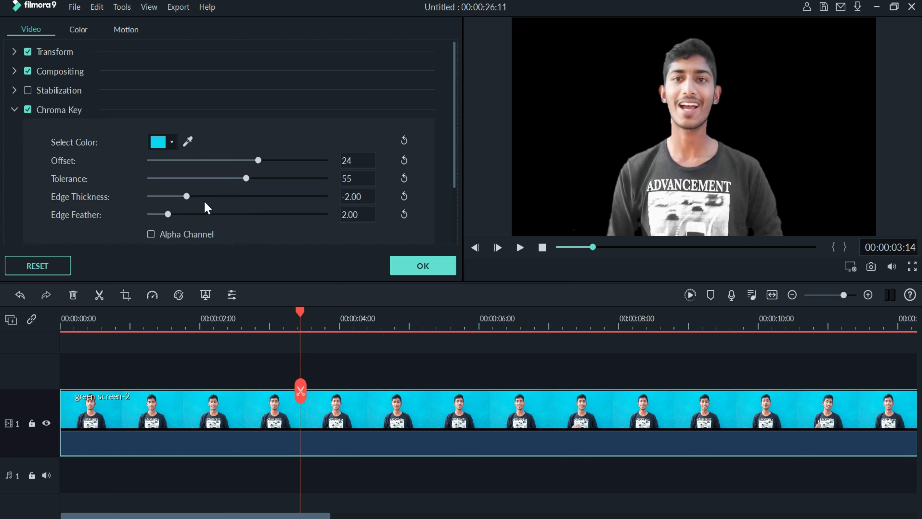
# Set the Chroma Key edge thickness to -2, raise the edge feather slightly and apply the settings.
pyautogui.moveTo(187, 197); pyautogui.dragTo(191, 198)
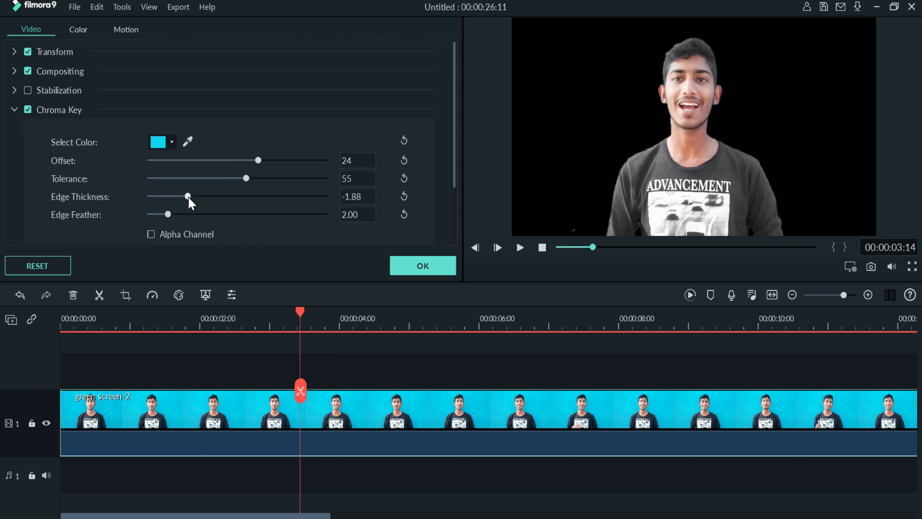
pyautogui.click(355, 198)
pyautogui.write('-2')
pyautogui.press('Return')
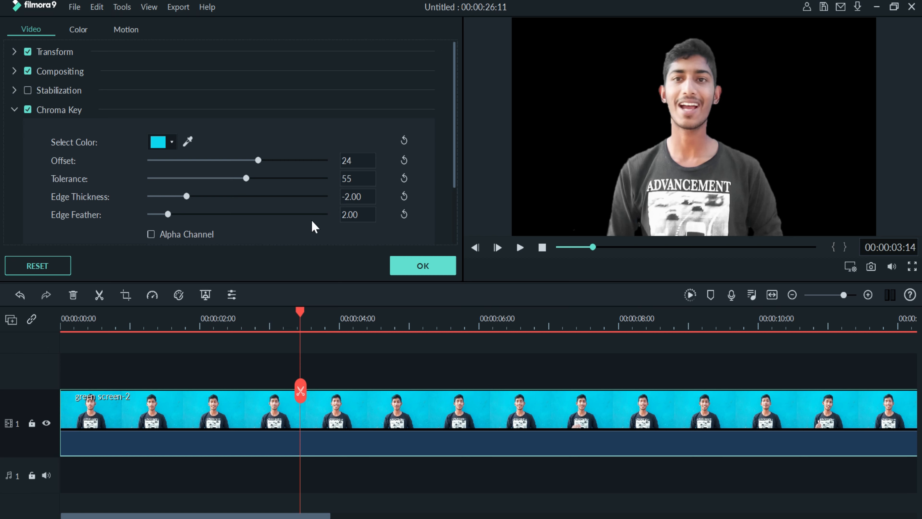
pyautogui.moveTo(167, 214); pyautogui.dragTo(176, 221)
pyautogui.click(414, 268)
# Play back the first seconds of the clip to review the refined key edges.
pyautogui.click(542, 247)
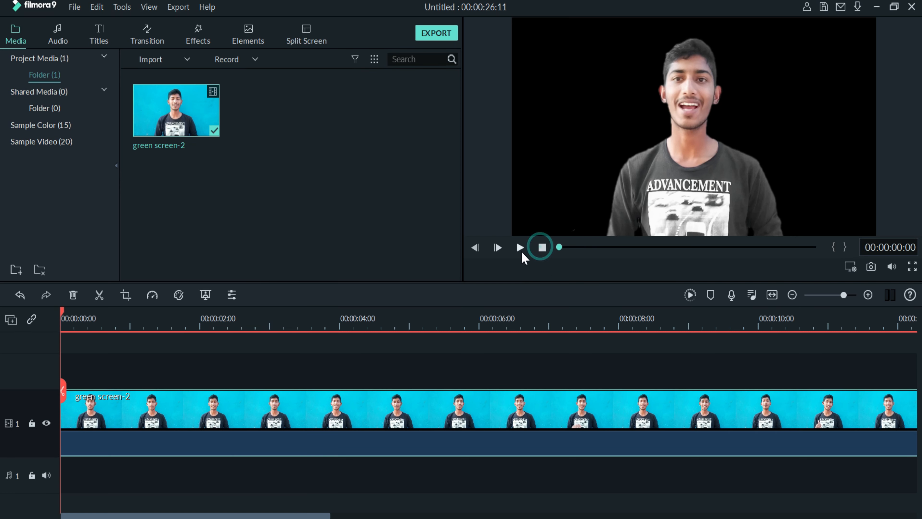
pyautogui.click(520, 248)
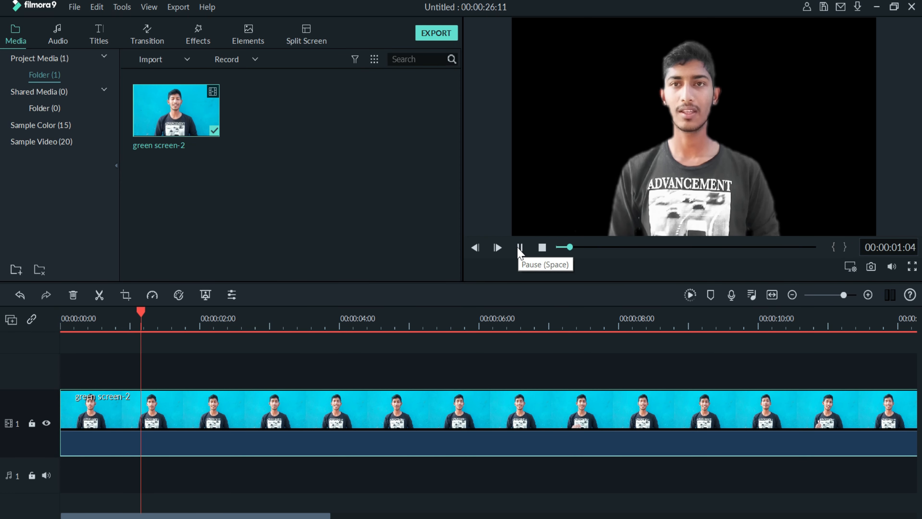
pyautogui.click(520, 248)
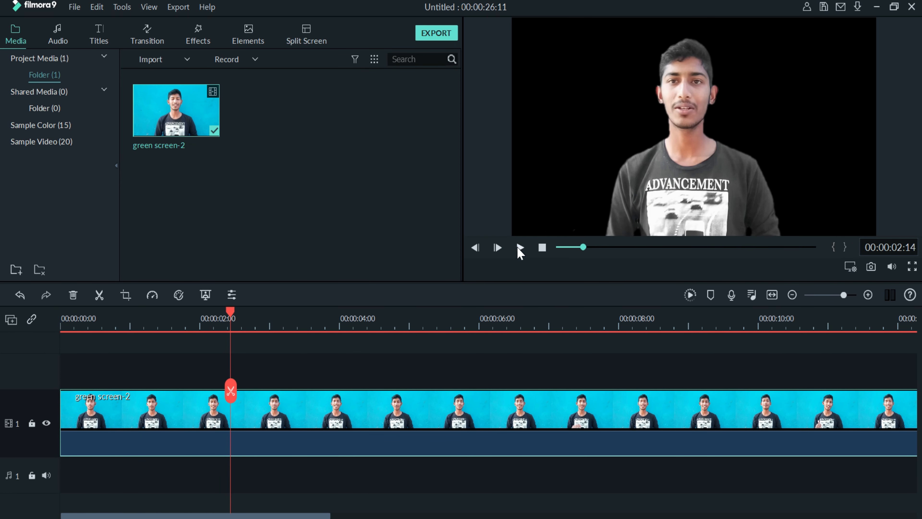
pyautogui.click(519, 250)
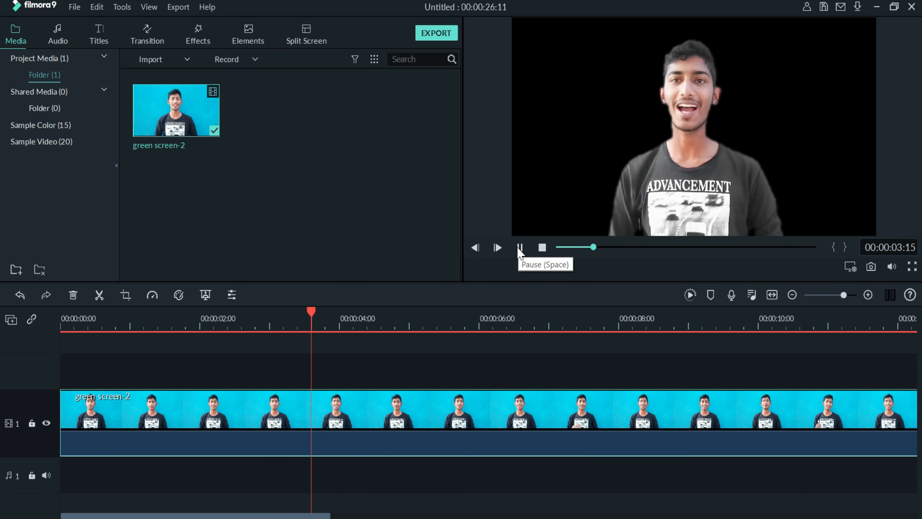
pyautogui.click(519, 250)
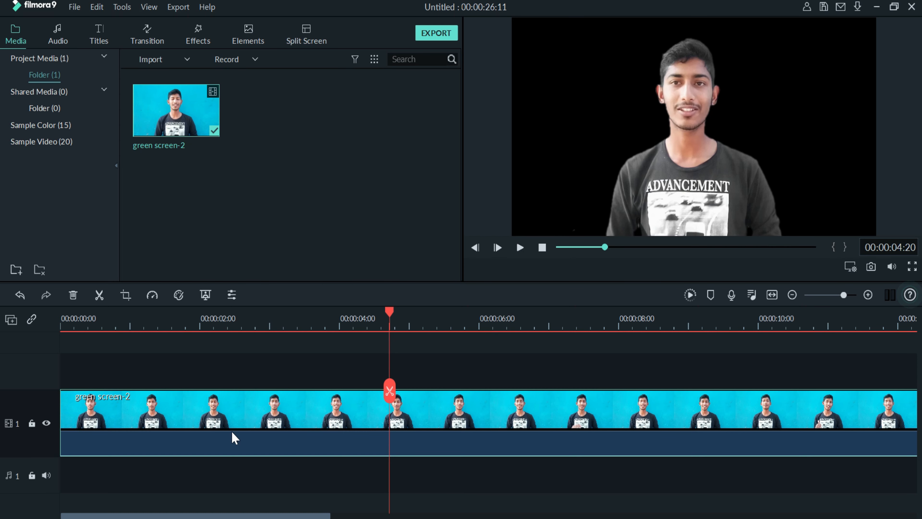
pyautogui.moveTo(229, 425); pyautogui.dragTo(227, 365)
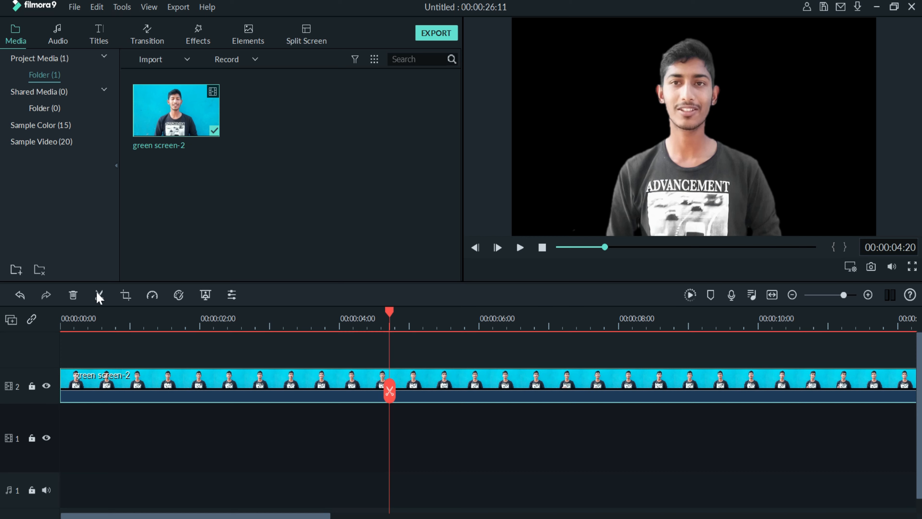
pyautogui.click(149, 63)
pyautogui.click(160, 76)
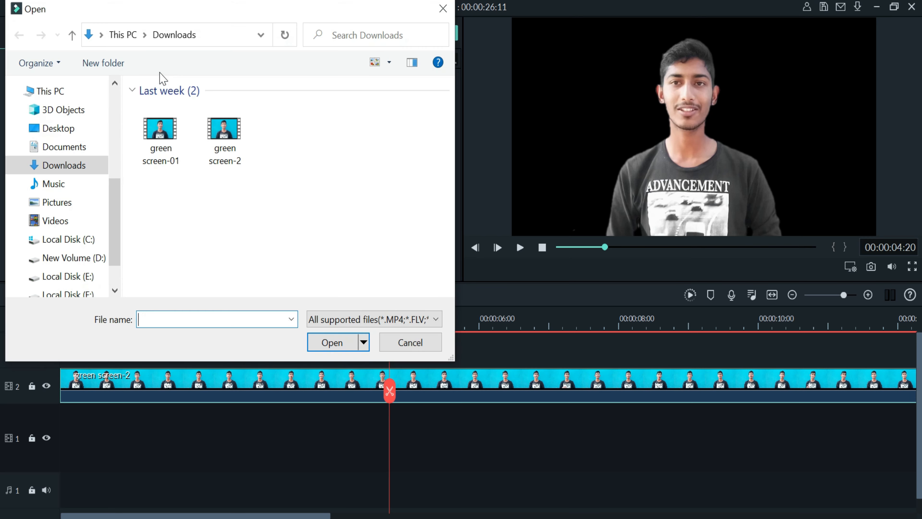
pyautogui.click(67, 129)
pyautogui.moveTo(449, 150); pyautogui.dragTo(456, 253)
pyautogui.click(283, 250)
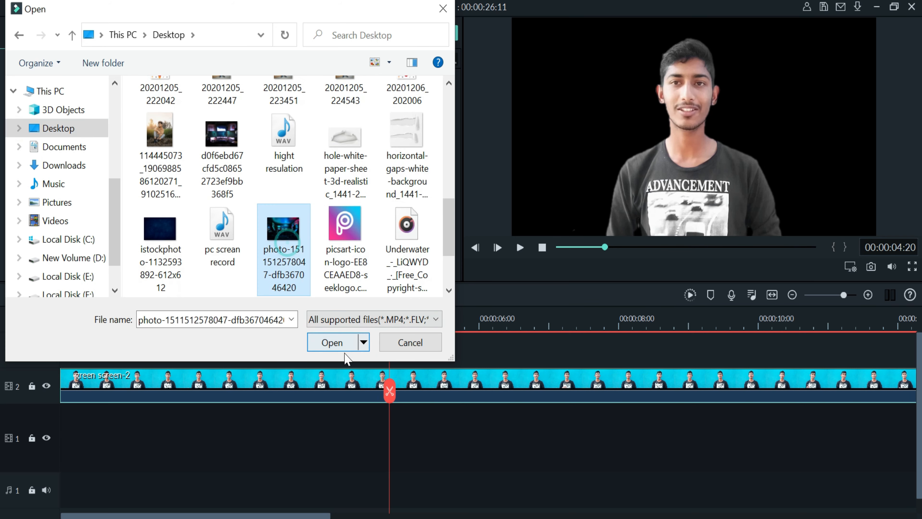
pyautogui.click(332, 343)
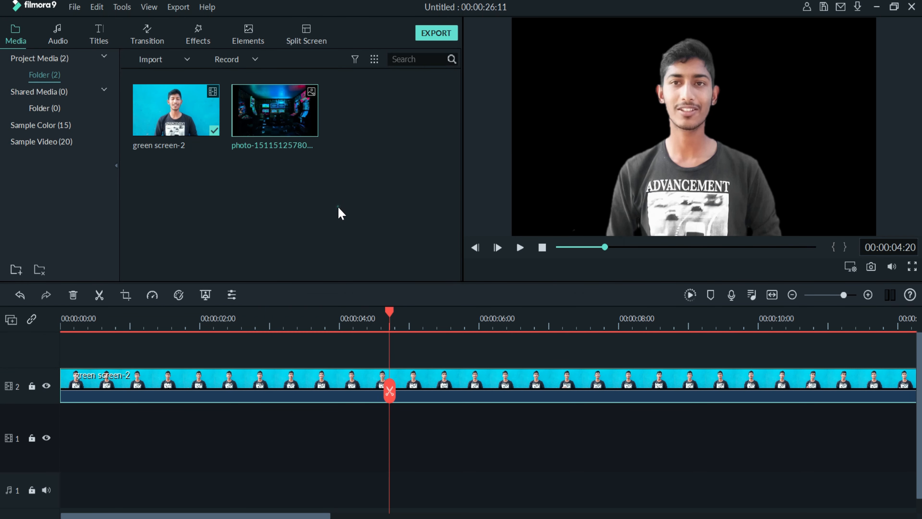
# Lay the imported photo on video track 1 from the start to about 9 seconds and crop it to fit the frame.
pyautogui.moveTo(261, 120); pyautogui.dragTo(51, 464)
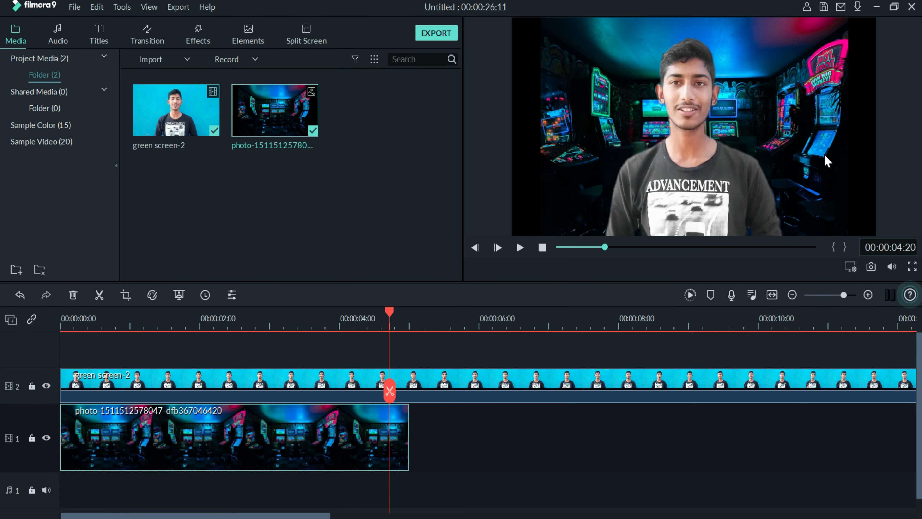
pyautogui.moveTo(410, 427); pyautogui.dragTo(694, 436)
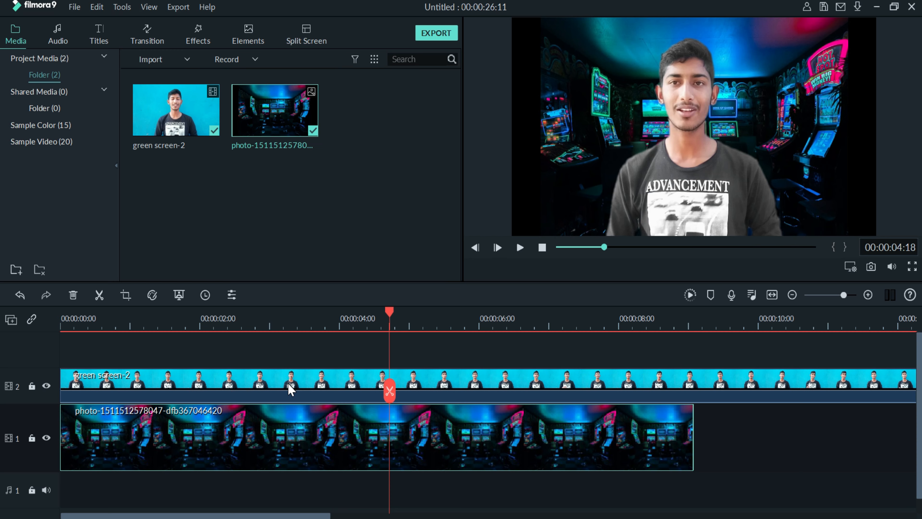
pyautogui.rightClick(222, 446)
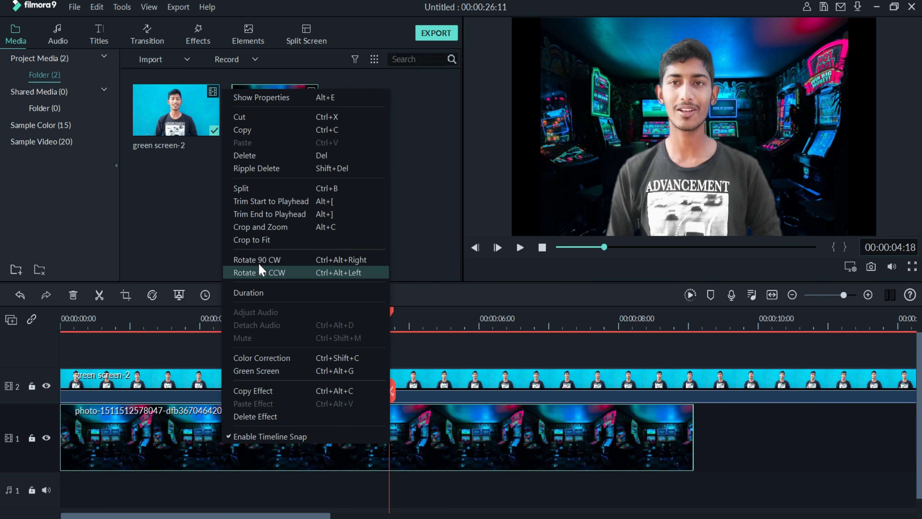
pyautogui.click(264, 241)
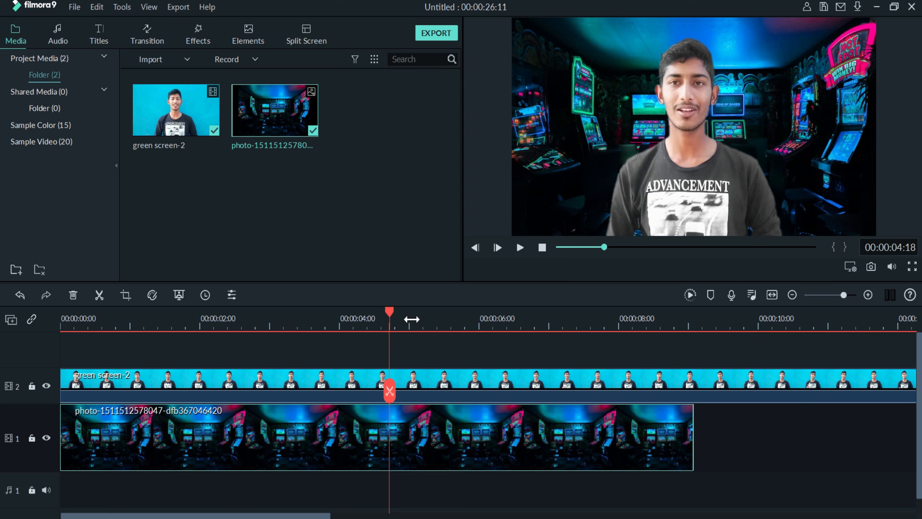
# Play the composite from the beginning to check the man against the new background.
pyautogui.click(542, 247)
pyautogui.click(520, 248)
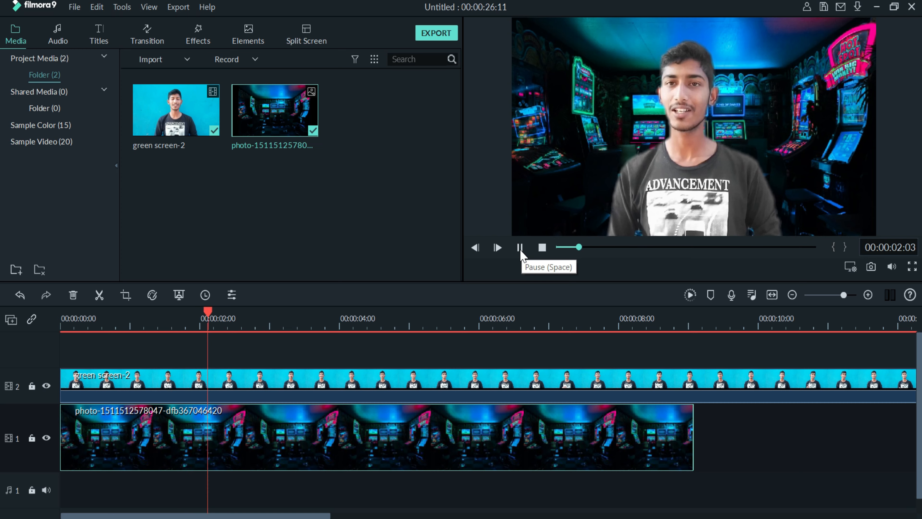
pyautogui.click(520, 248)
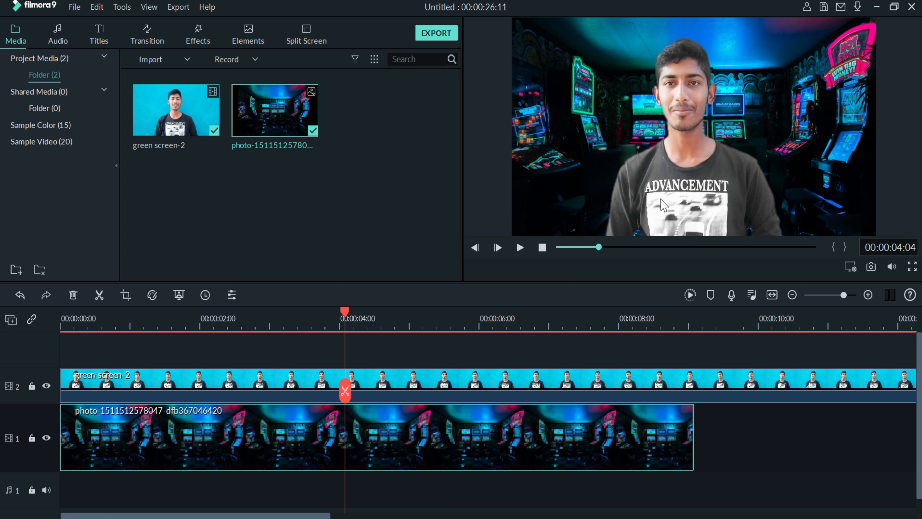
# Color-correct the green screen-2 clip with exposure -11, brightness -7, contrast 64, vibrance 22 and slightly higher saturation.
pyautogui.click(388, 384)
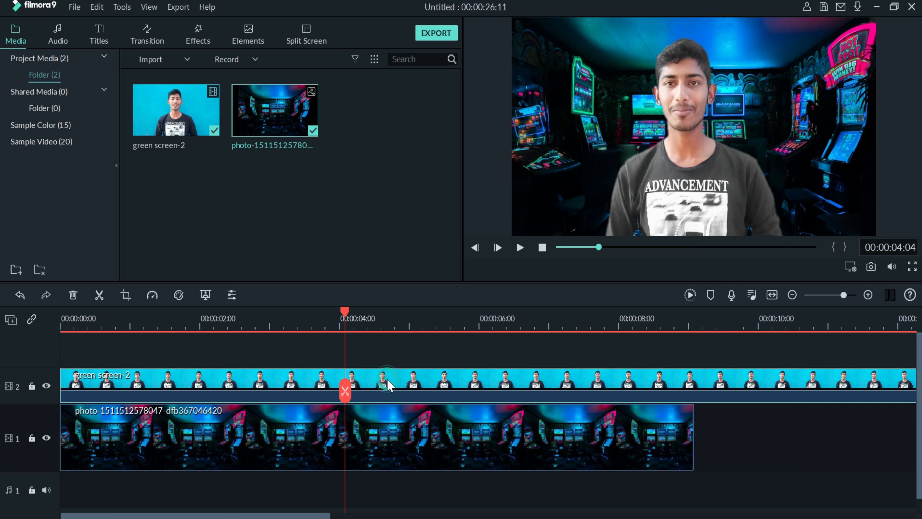
pyautogui.rightClick(388, 384)
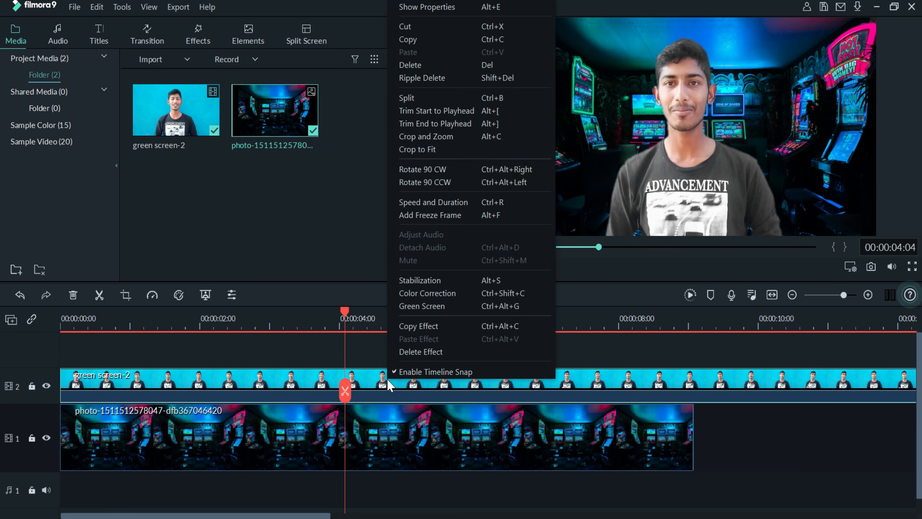
pyautogui.click(427, 293)
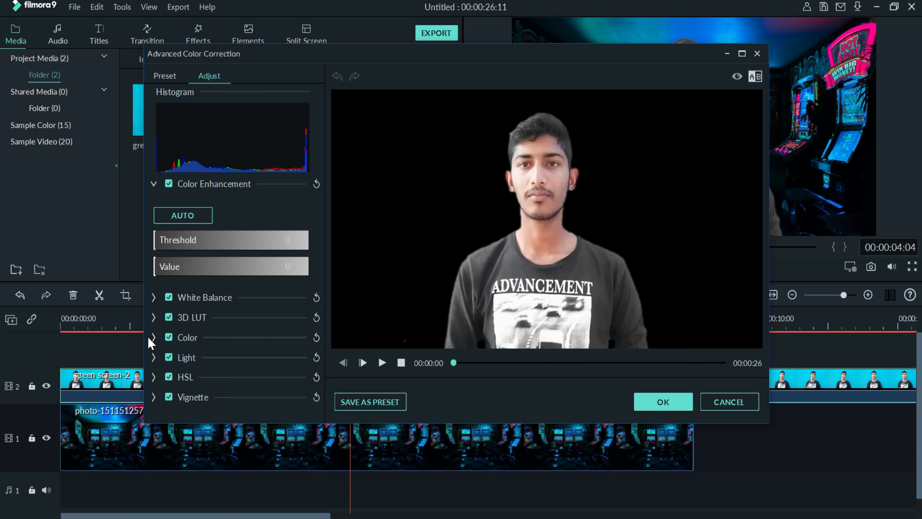
pyautogui.click(152, 338)
pyautogui.scroll(-2, 218, 306)
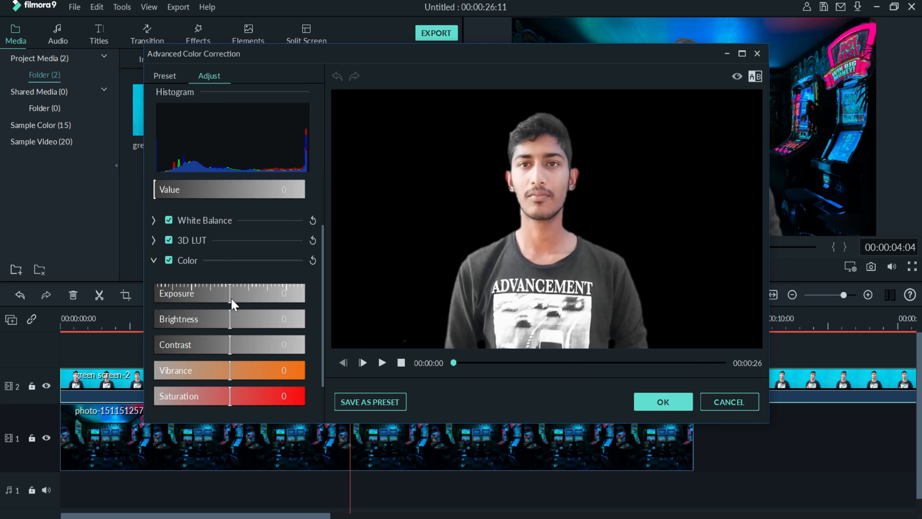
pyautogui.moveTo(231, 305)
pyautogui.mouseDown()
pyautogui.moveTo(220, 305)
pyautogui.moveTo(224, 327)
pyautogui.moveTo(224, 317)
pyautogui.mouseUp()
pyautogui.click(273, 351)
pyautogui.moveTo(273, 351); pyautogui.dragTo(278, 350)
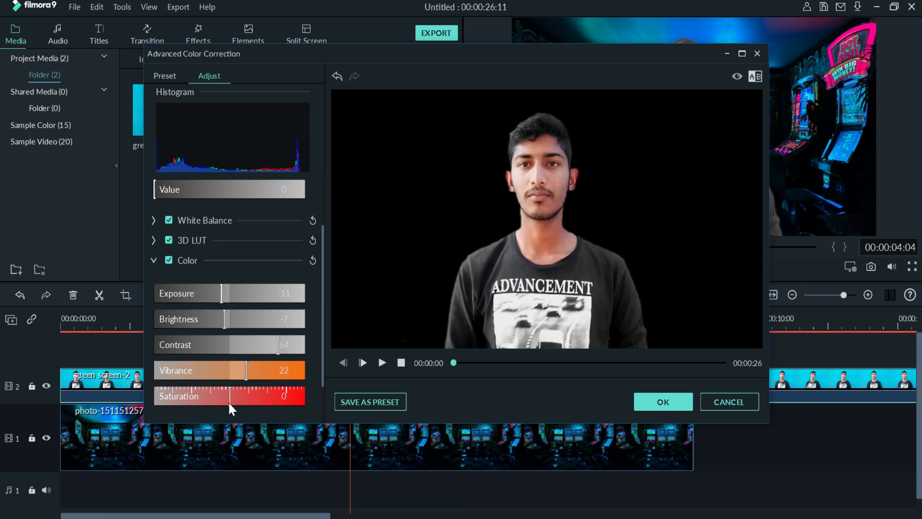
pyautogui.moveTo(229, 401); pyautogui.dragTo(234, 403)
pyautogui.click(663, 404)
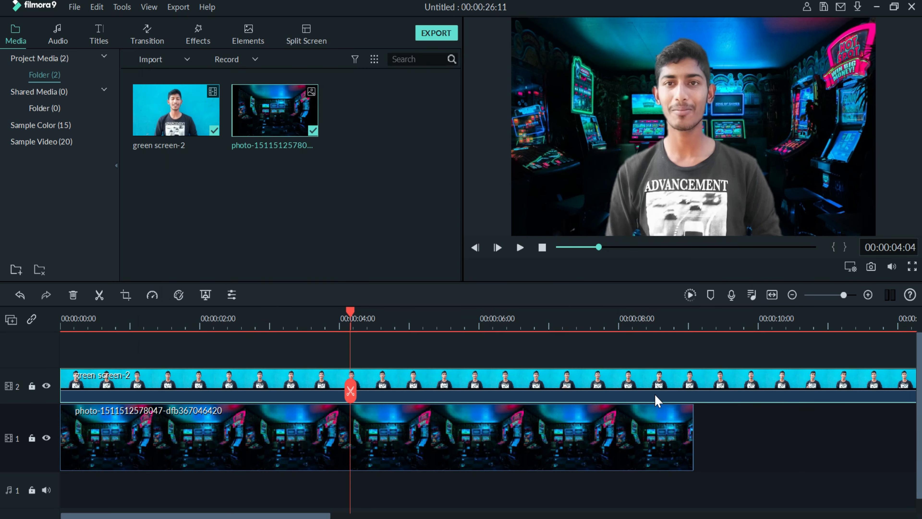
# Play the color-corrected composite from the beginning to review the result.
pyautogui.click(542, 248)
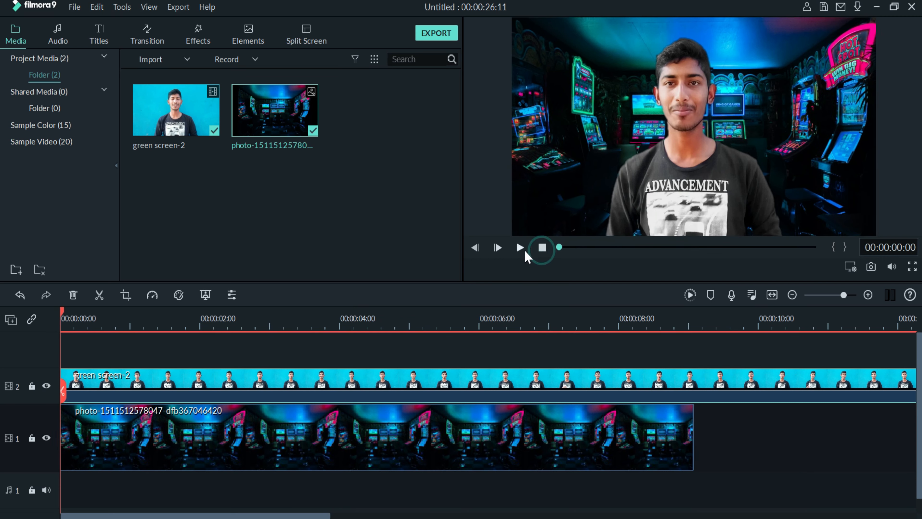
pyautogui.click(520, 248)
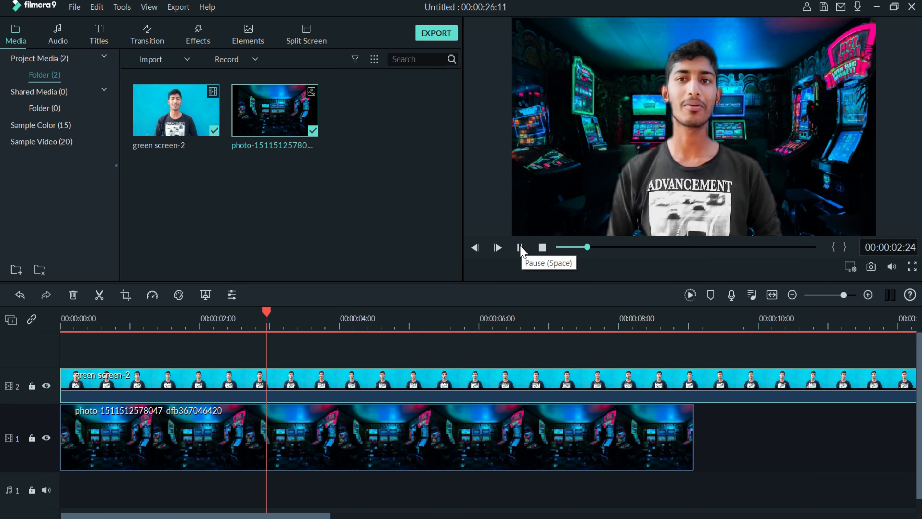
pyautogui.click(520, 248)
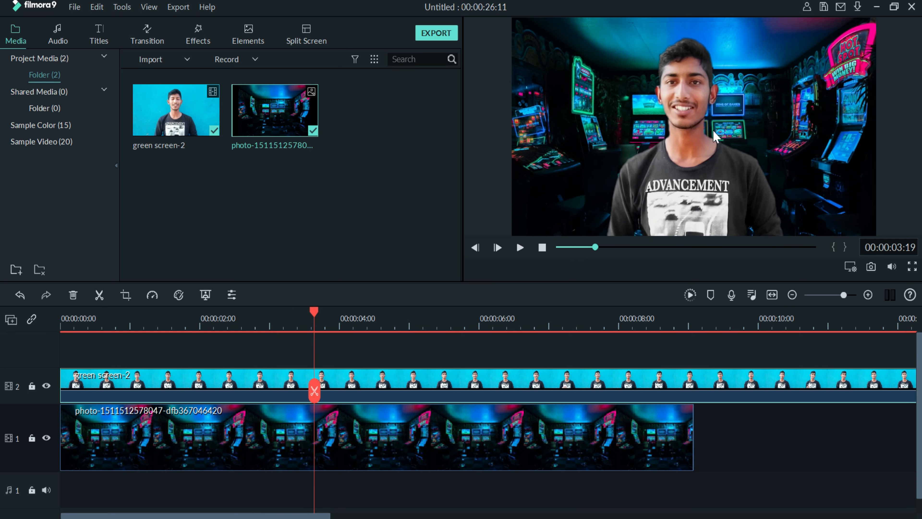